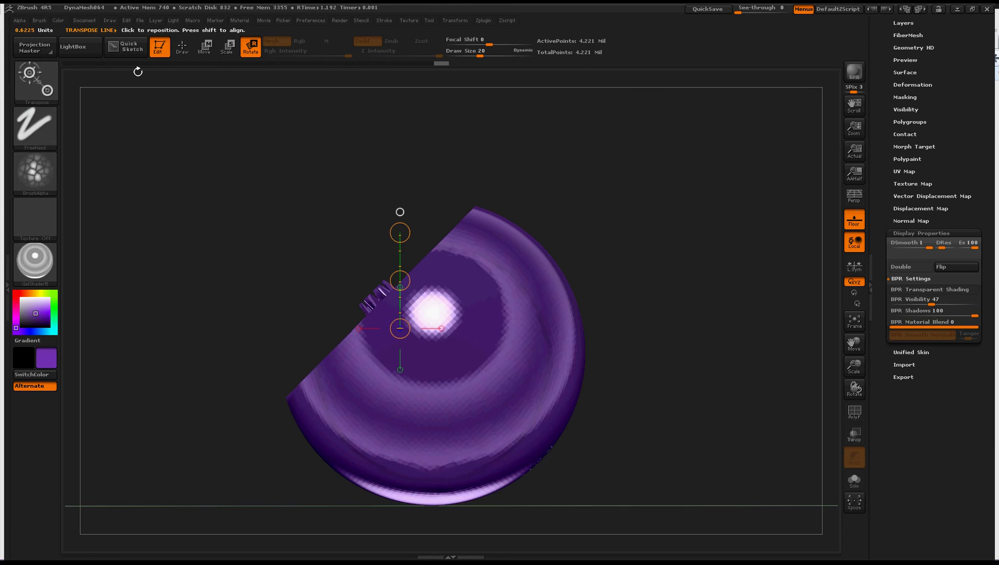
Step: In Rotate mode, swing the transpose line diagonally, lengthen it to about 1.28 units, and reposition it beyond the model's edge
click(200, 52)
click(227, 47)
click(252, 49)
drag(407, 231, 495, 238)
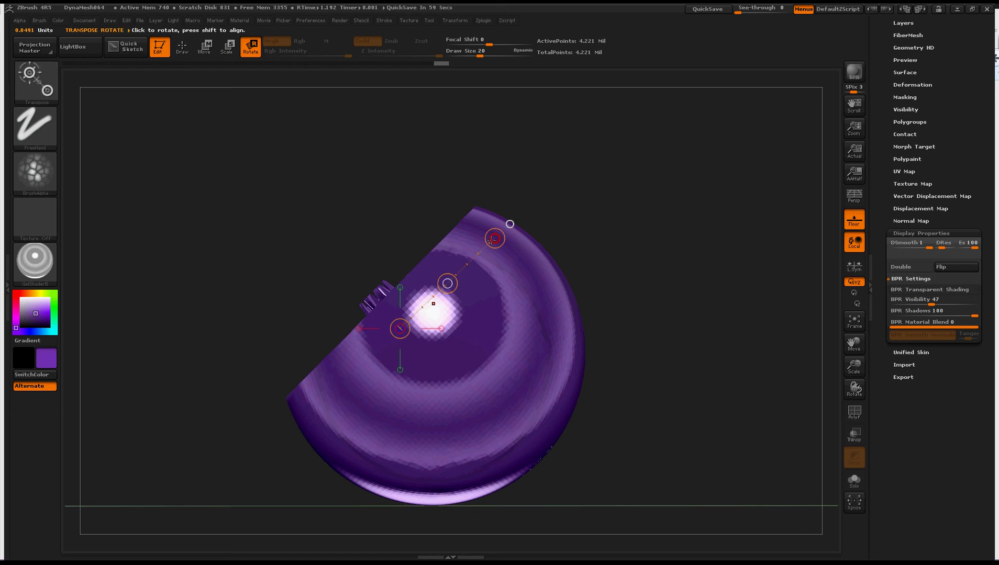
mouse_move(509, 224)
mouse_down()
mouse_move(379, 160)
mouse_move(221, 292)
mouse_move(428, 473)
mouse_move(511, 214)
mouse_move(468, 201)
mouse_move(476, 303)
mouse_move(454, 445)
mouse_move(340, 439)
mouse_move(372, 228)
mouse_move(522, 308)
mouse_move(549, 234)
mouse_move(549, 186)
mouse_up()
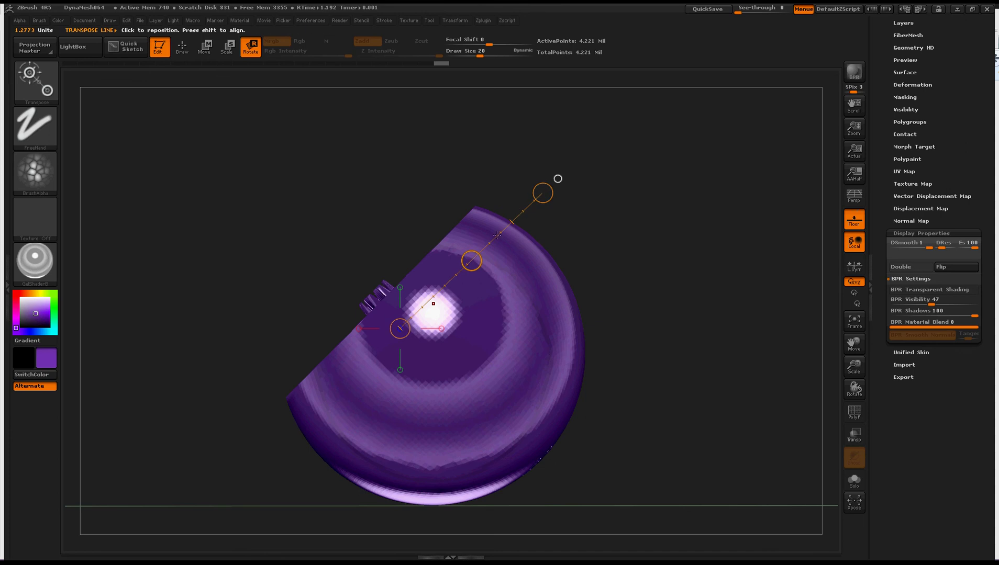
drag(477, 252, 502, 259)
drag(413, 324, 462, 287)
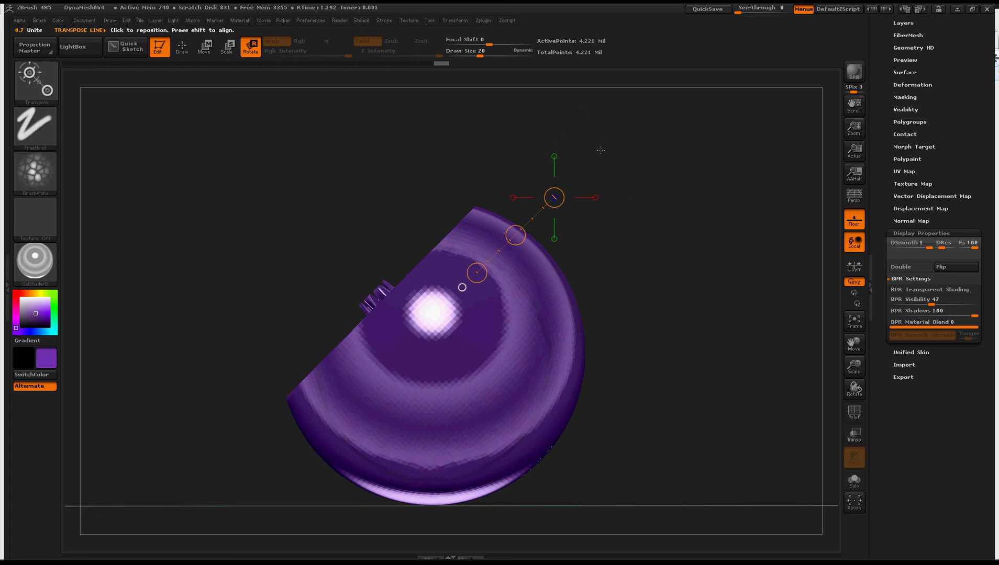
Step: Align the transpose line with each axis direction in turn: up, right, down and left
click(554, 156)
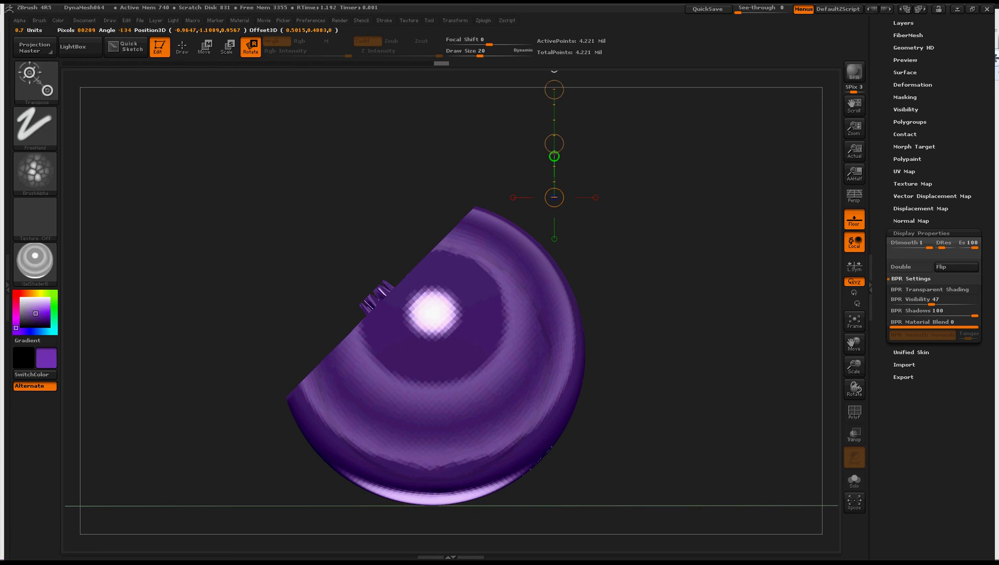
click(594, 198)
click(555, 239)
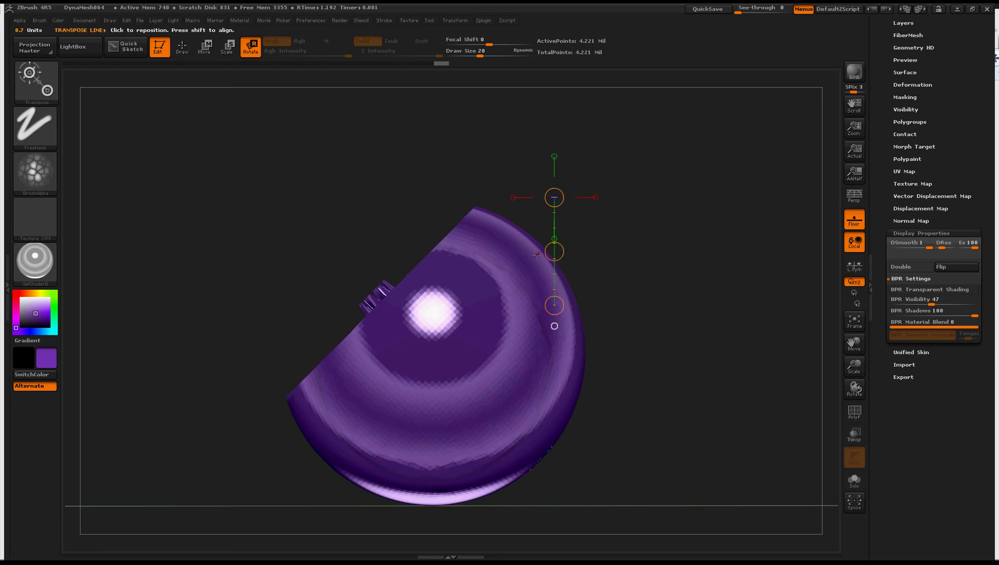
click(513, 197)
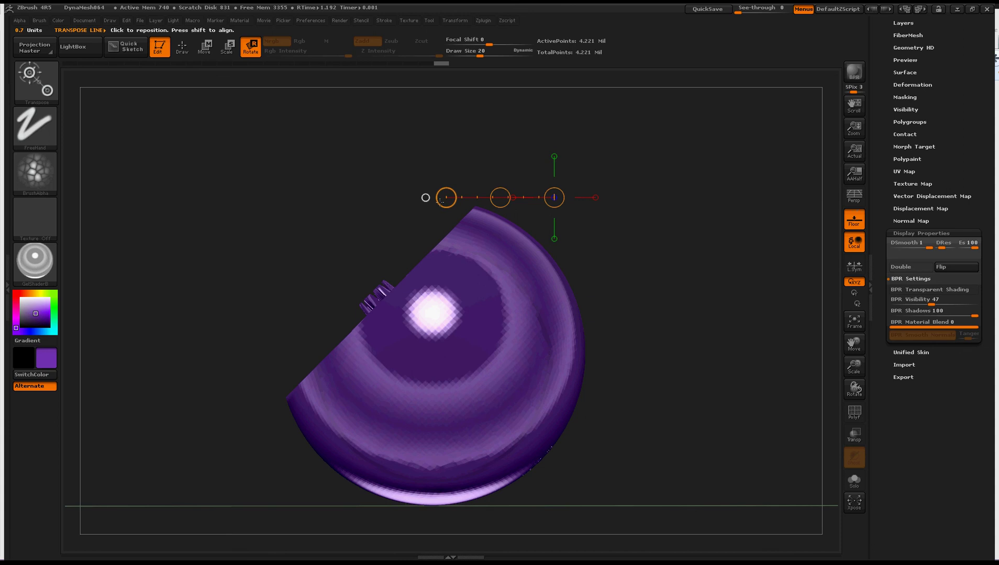
Step: Reposition the transpose line onto the model's surface, running from the upper edge of the central disc down to the highlight
drag(439, 202, 445, 251)
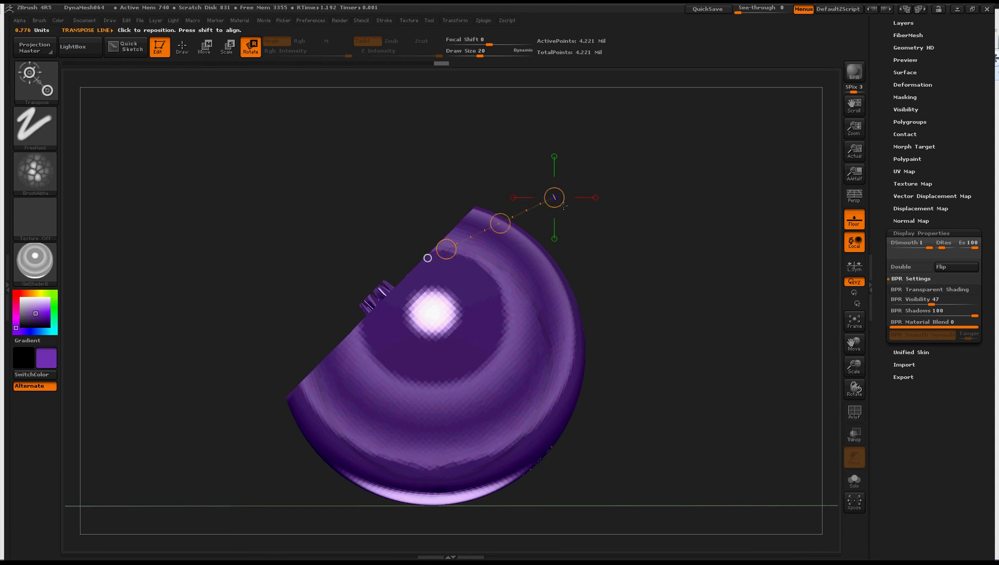
drag(557, 203, 422, 351)
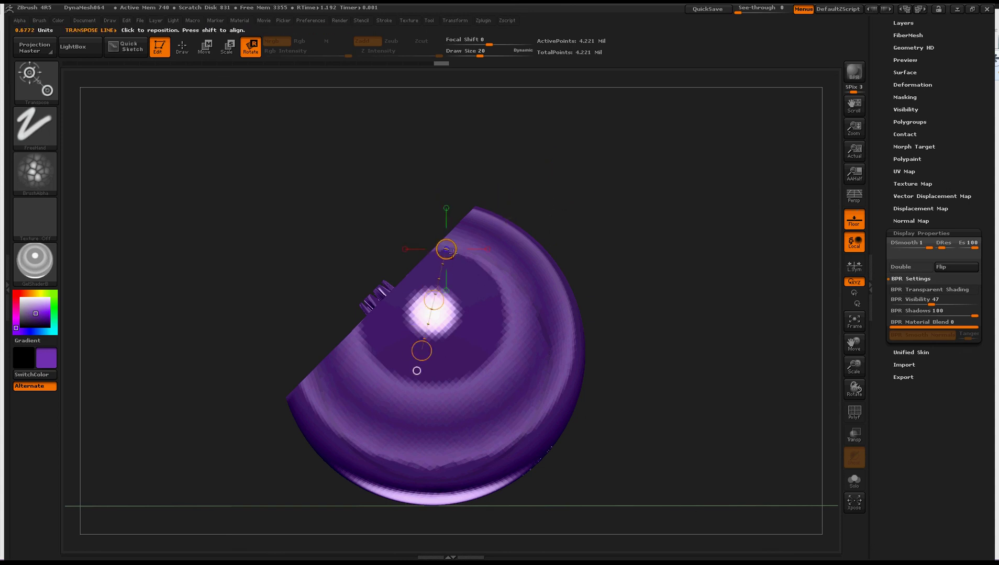
mouse_move(454, 257)
mouse_down()
mouse_move(420, 288)
mouse_move(432, 326)
mouse_up()
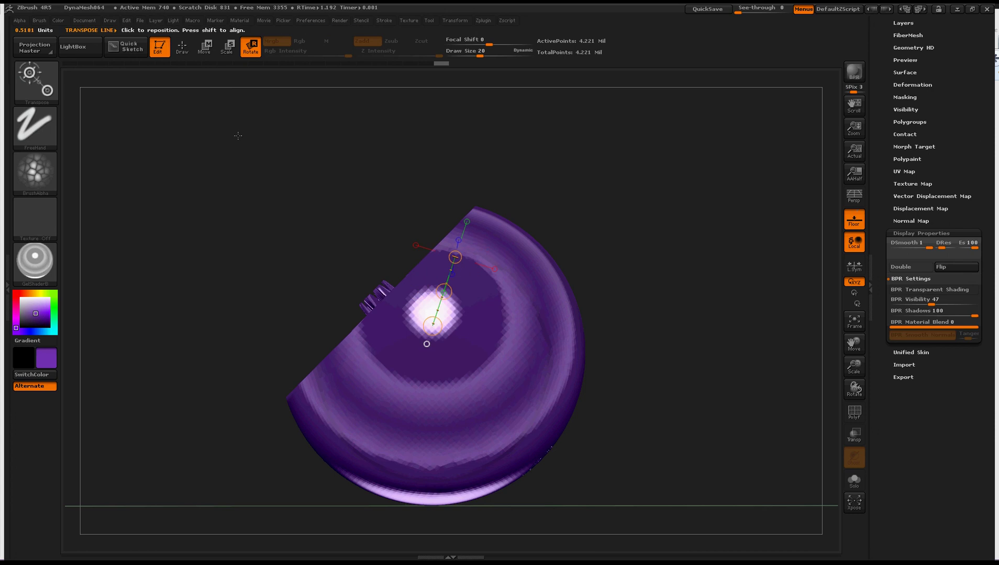
Step: Switch to transpose Scale, undo the first scaling, and resize the whole model uniformly until it is moderately larger
click(227, 47)
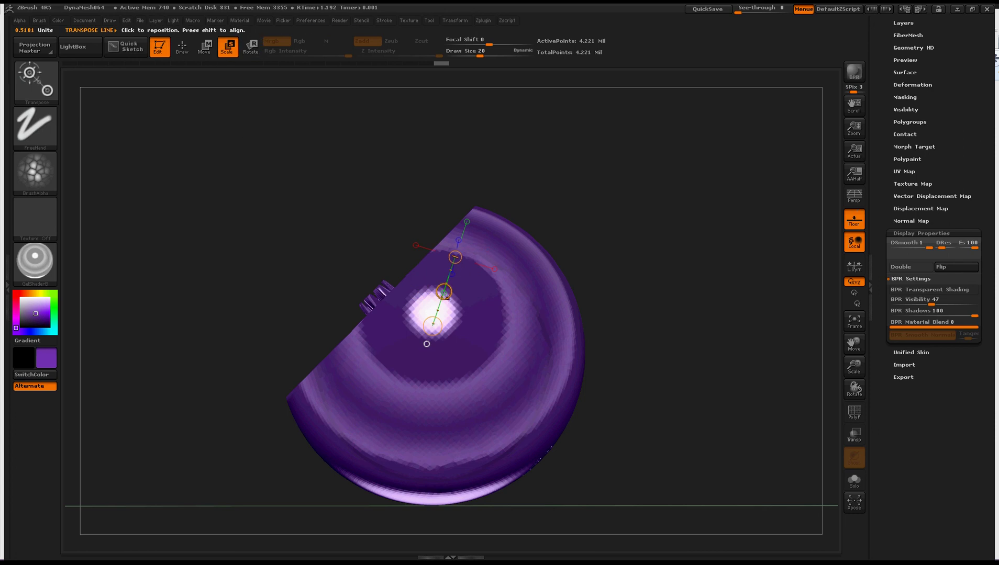
drag(444, 292, 524, 160)
key(ctrl+z)
drag(455, 257, 486, 162)
drag(455, 257, 421, 310)
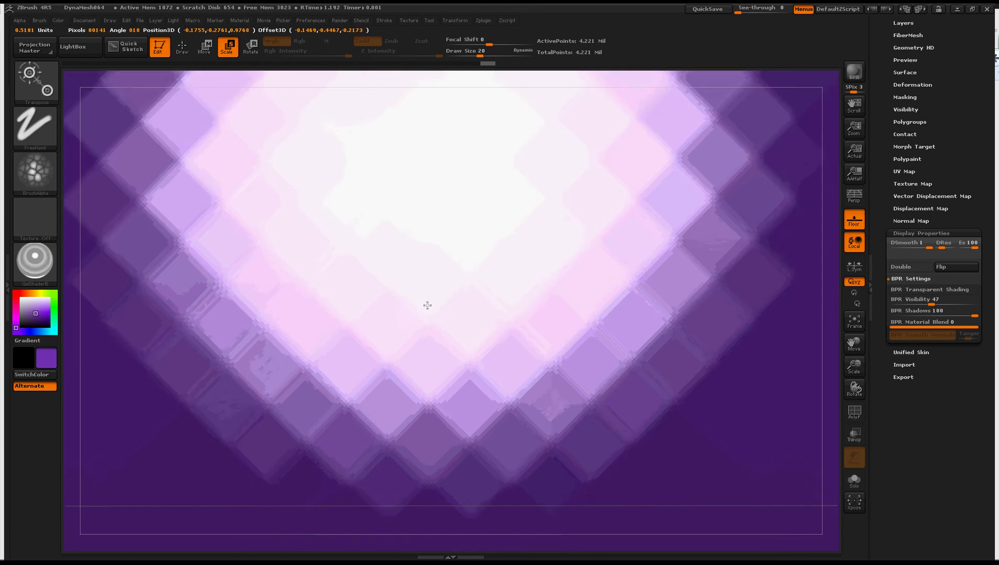
drag(455, 257, 412, 347)
drag(455, 257, 409, 307)
drag(455, 258, 421, 316)
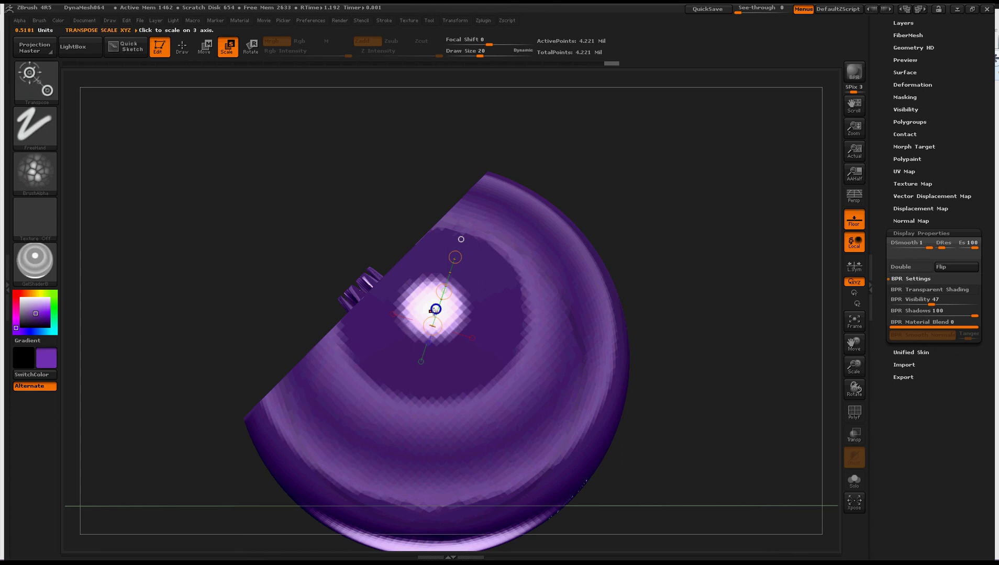
Step: Try to rotate the model about a short transpose line on its rounded edge, undo the rotation, and restore the straight-on view
click(250, 46)
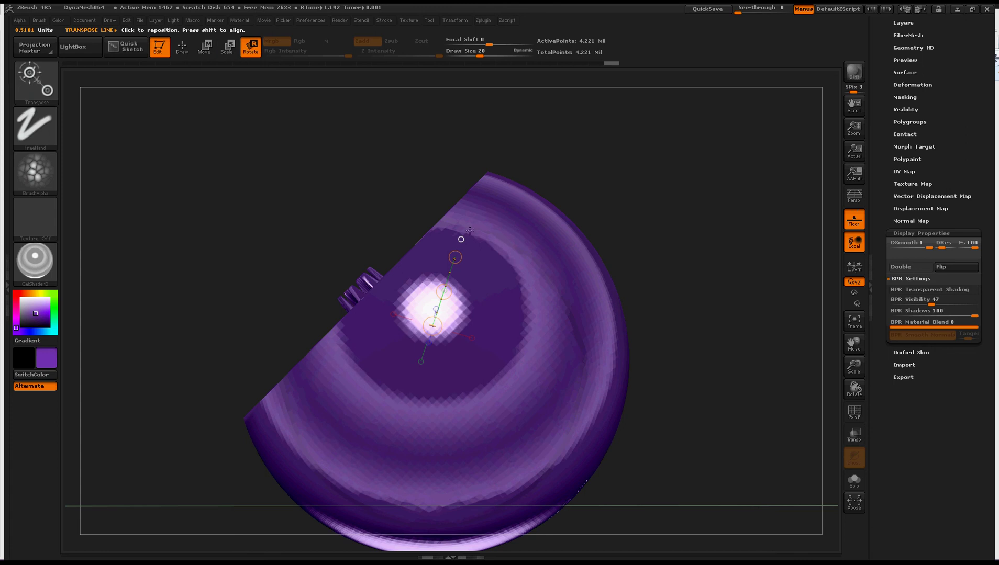
drag(454, 257, 568, 274)
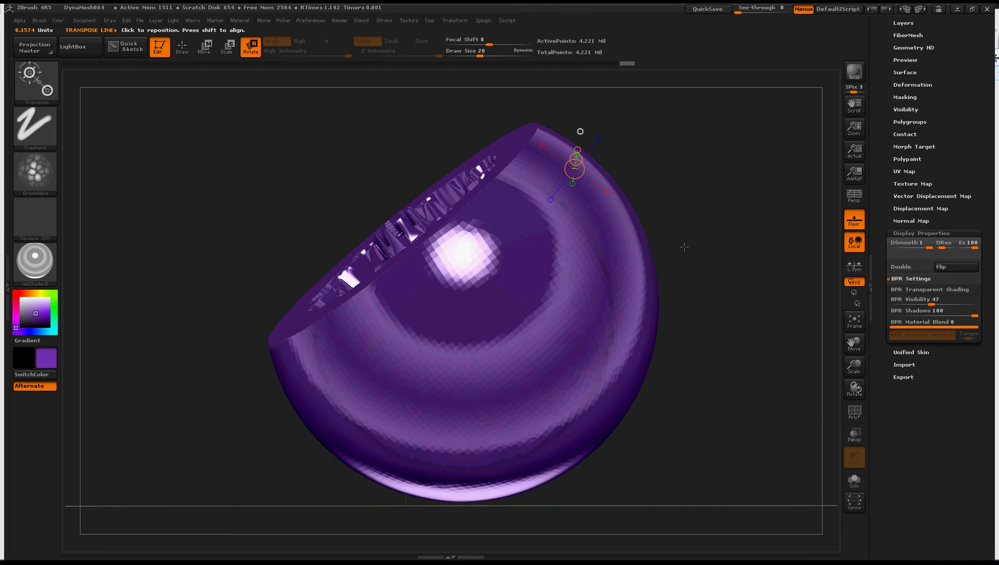
mouse_move(684, 247)
mouse_down()
mouse_move(648, 255)
mouse_move(687, 243)
mouse_up()
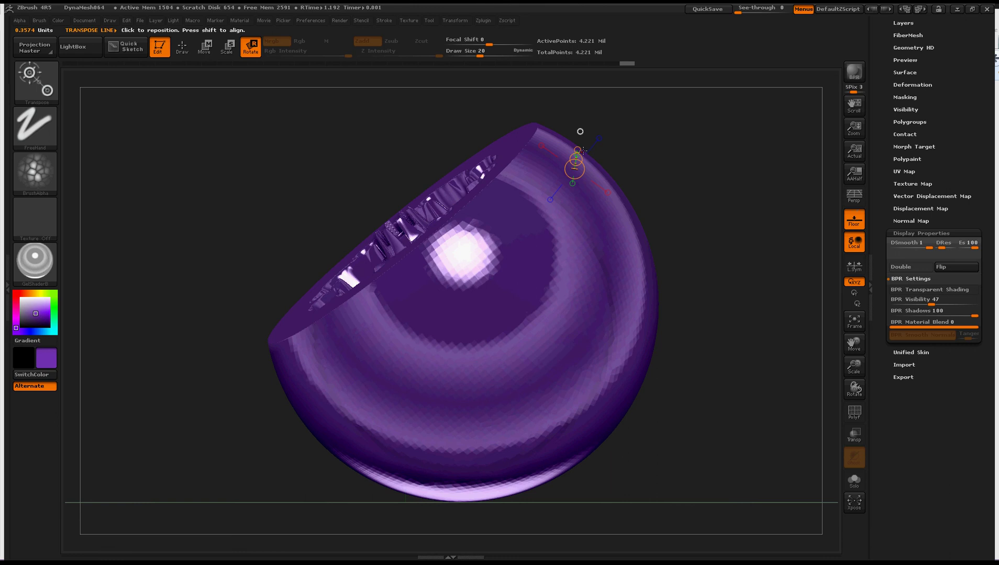
drag(580, 132, 145, 305)
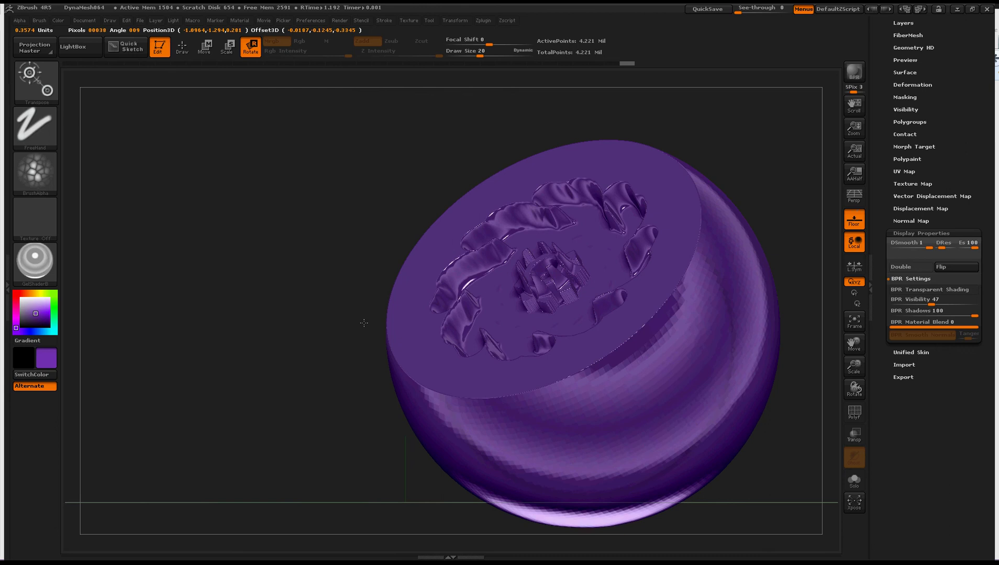
key(ctrl+z)
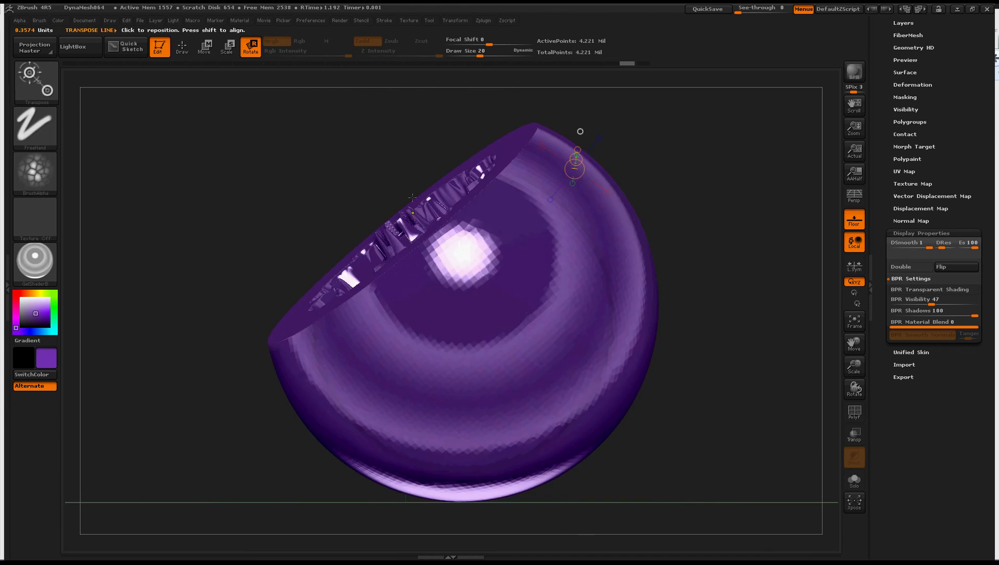
drag(413, 197, 267, 161)
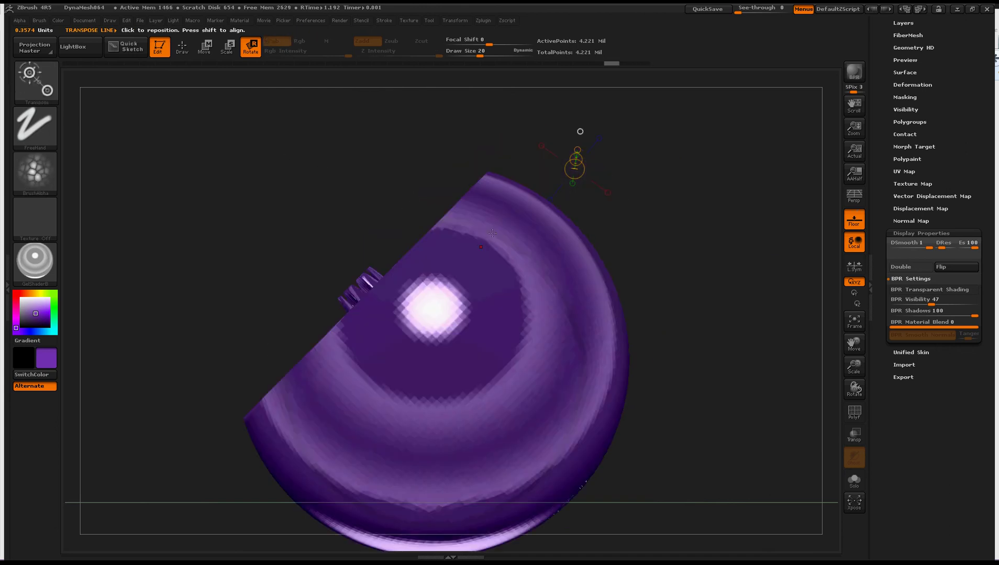
Step: Place a vertical transpose line over the model, shorten it to about 0.65 units, and rotate the model around its start point
shift+drag(455, 337, 442, 128)
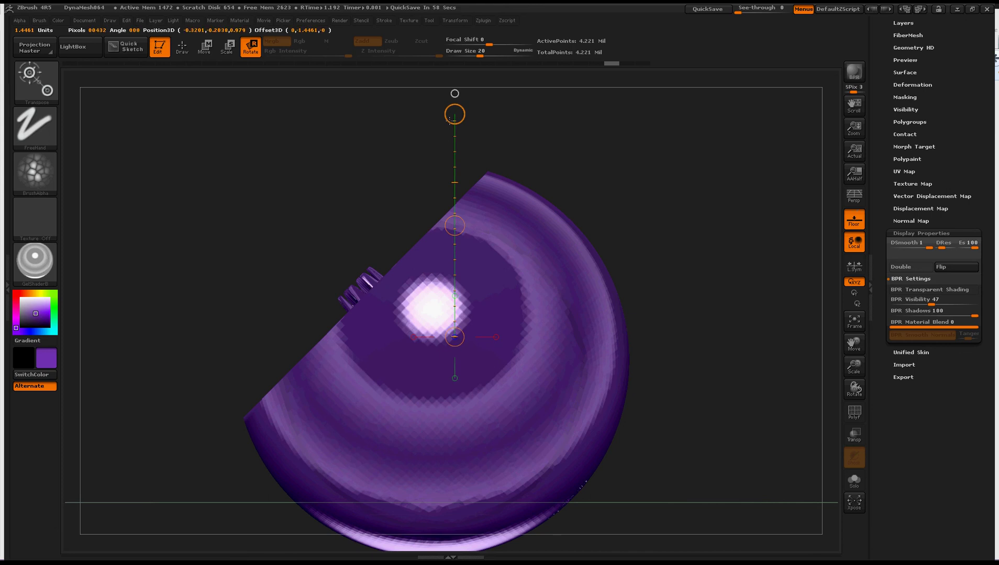
drag(451, 119, 451, 238)
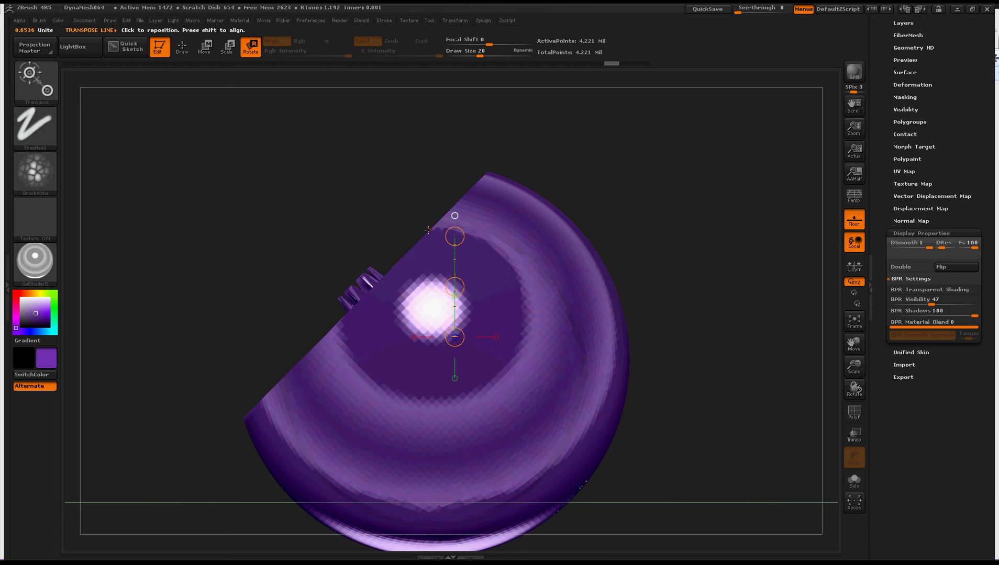
drag(455, 216, 489, 313)
Step: Flip the model 180 degrees back and forth about the transpose line's start, turning it to a new angle in between
click(556, 269)
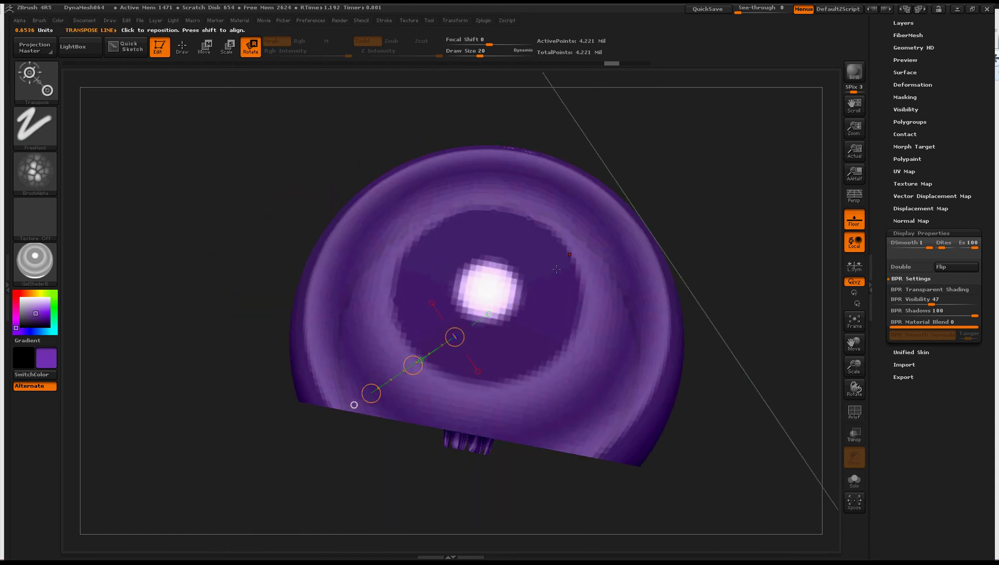
click(354, 405)
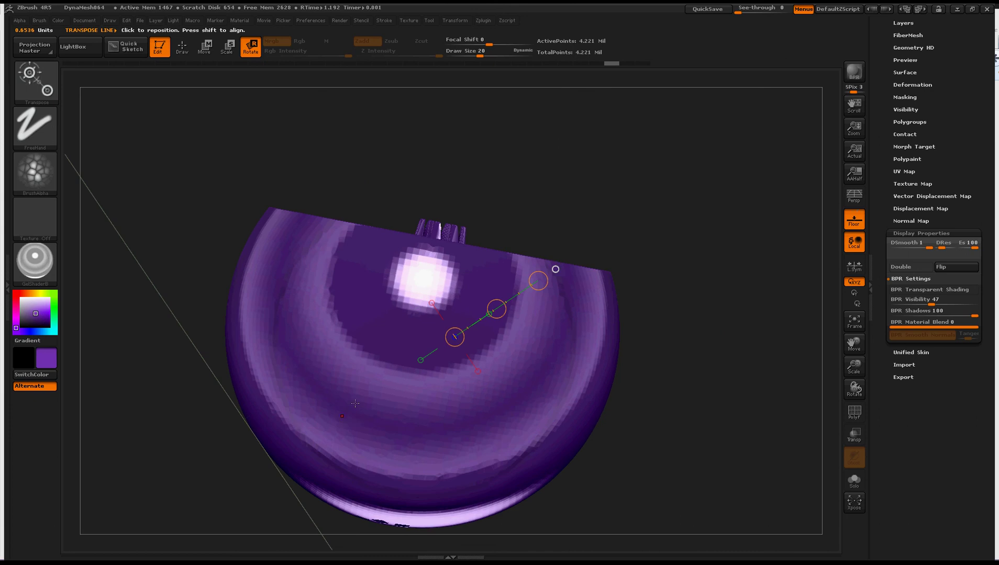
click(555, 269)
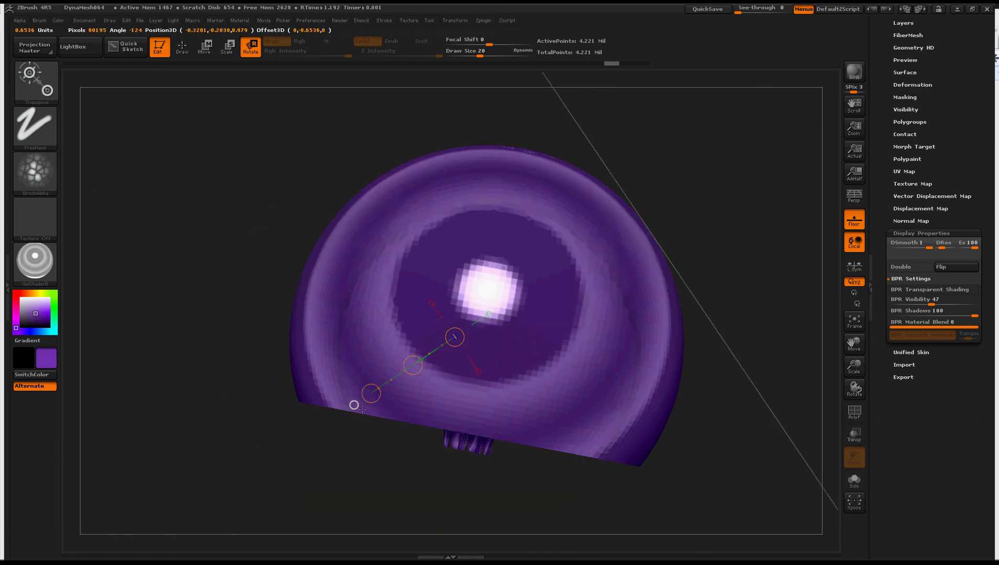
drag(354, 405, 576, 352)
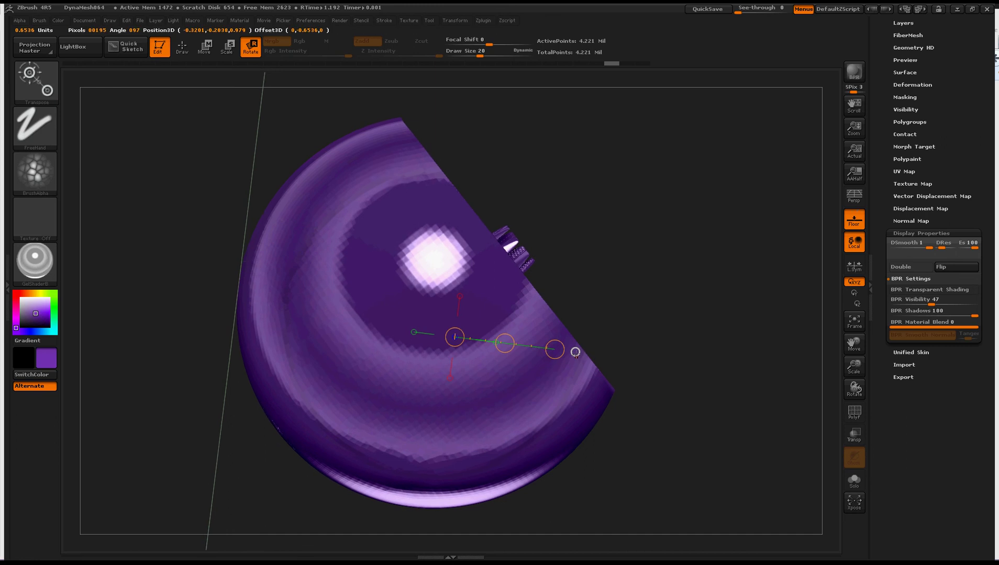
click(575, 352)
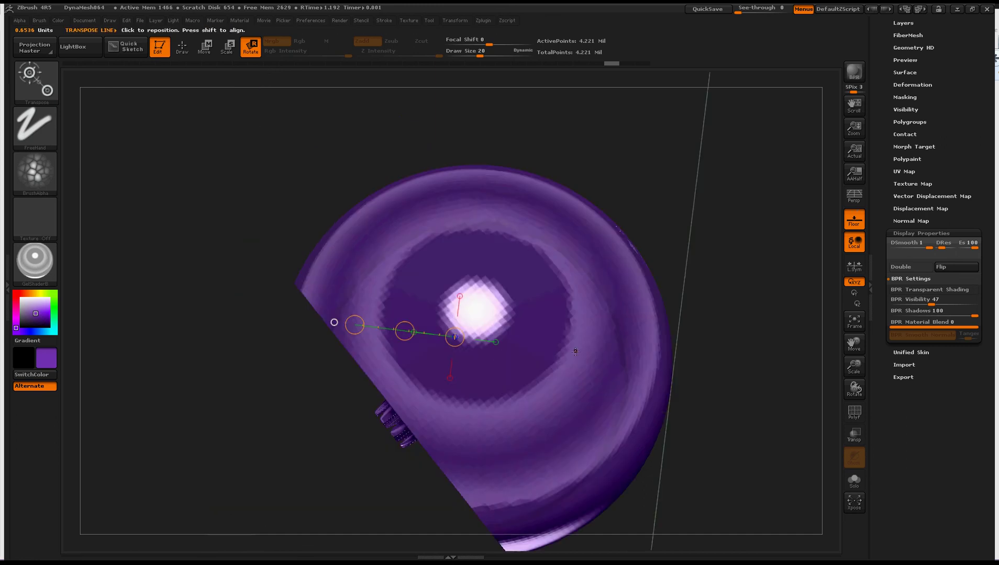
click(334, 322)
Step: Examine the carved flat face of the half-sphere up close from several angles
drag(669, 233, 393, 377)
alt+drag(310, 330, 169, 360)
alt+right_drag(169, 360, 140, 142)
alt+right_drag(558, 231, 540, 233)
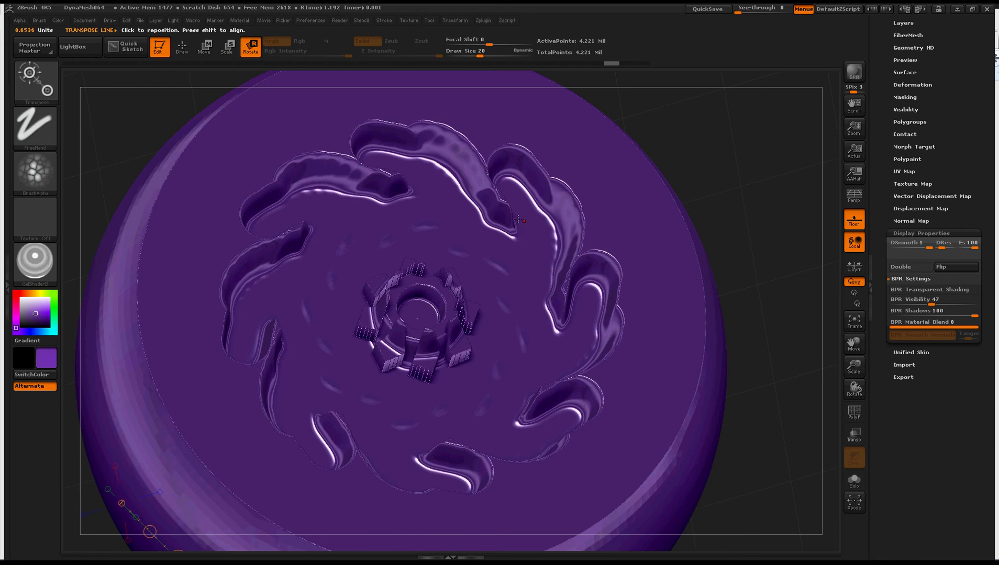
drag(688, 185, 672, 166)
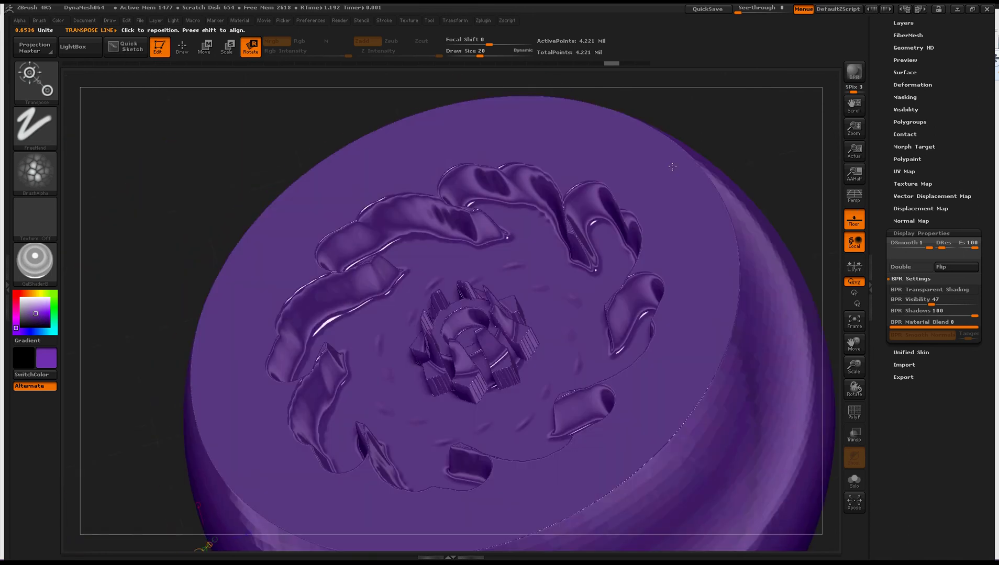